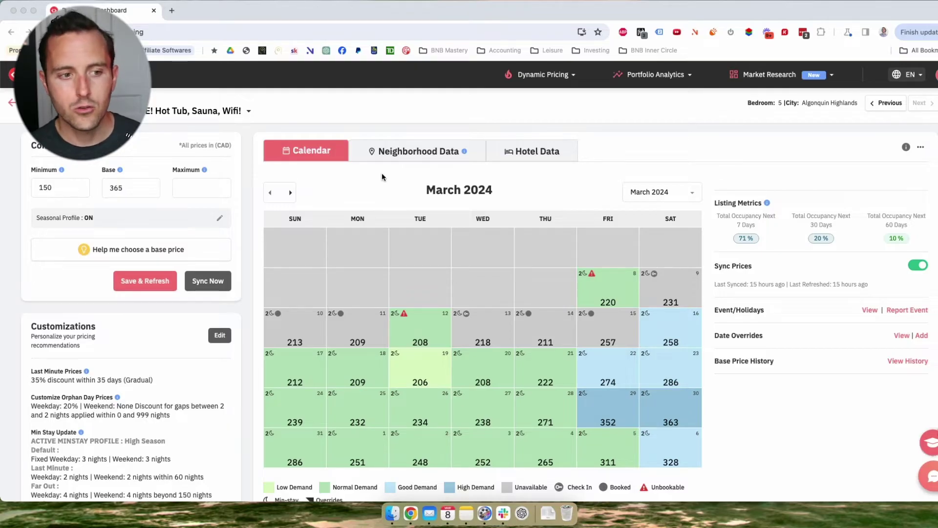
Examine the listing's March 2024 price calendar together with its active customizations summary.
{"action": "scroll", "coordinate": [161, 332], "scroll_direction": "down", "scroll_amount": 2}
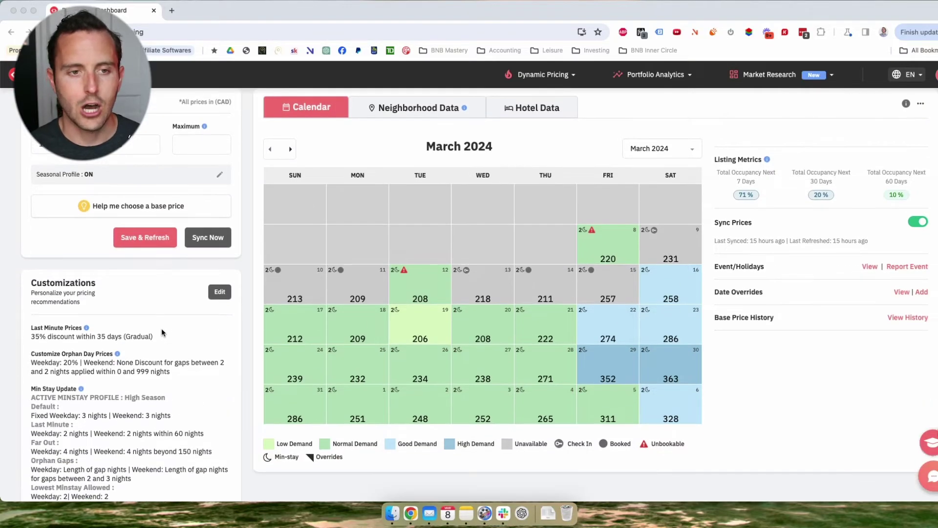
{"action": "left_click", "coordinate": [609, 251]}
{"action": "mouse_move", "coordinate": [610, 251]}
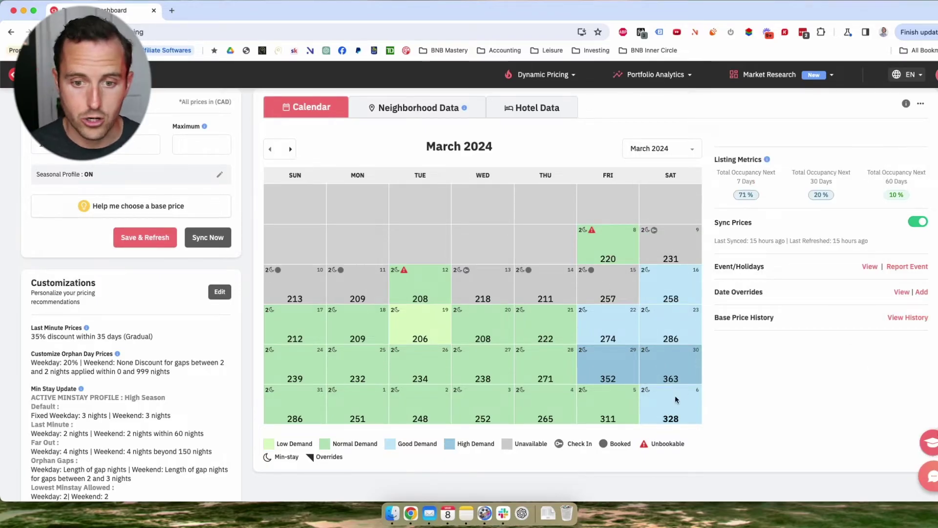
{"action": "scroll", "coordinate": [424, 196], "scroll_direction": "down", "scroll_amount": 1}
{"action": "scroll", "coordinate": [536, 365], "scroll_direction": "down", "scroll_amount": 3}
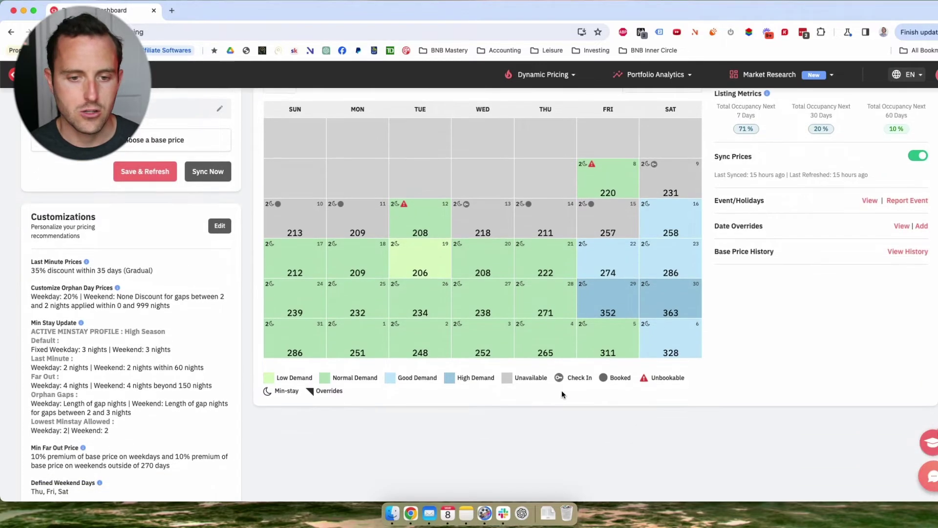
{"action": "scroll", "coordinate": [565, 393], "scroll_direction": "up", "scroll_amount": 5}
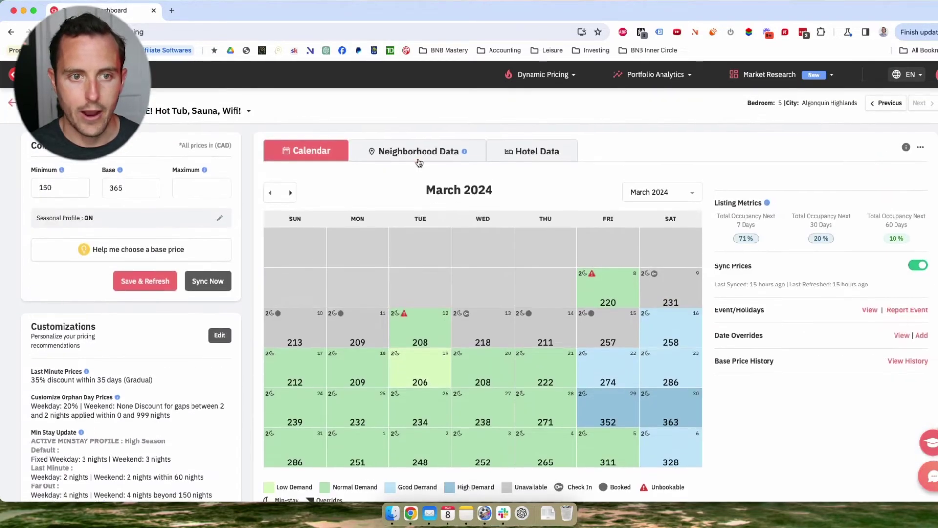
Show the neighborhood data and examine the listing's Future Prices and Occupancy charts against the market.
{"action": "left_click", "coordinate": [418, 153]}
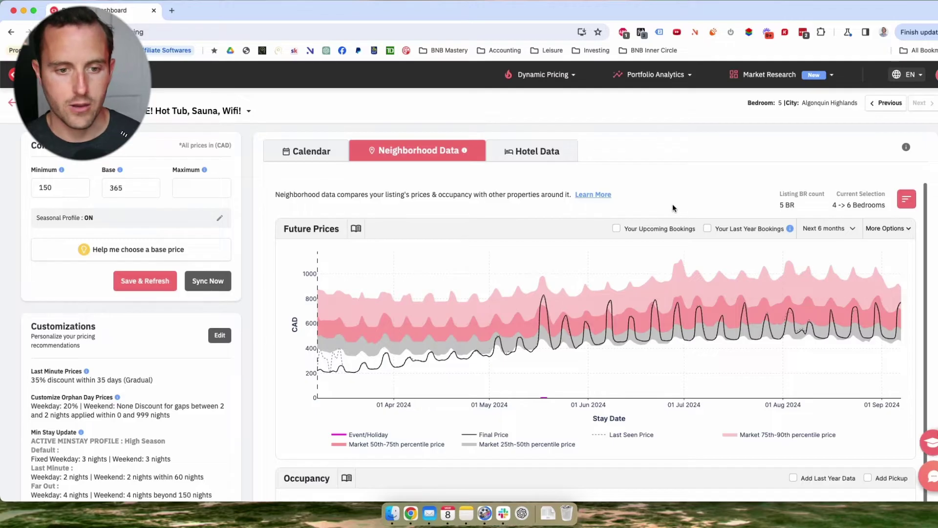
{"action": "mouse_move", "coordinate": [352, 376]}
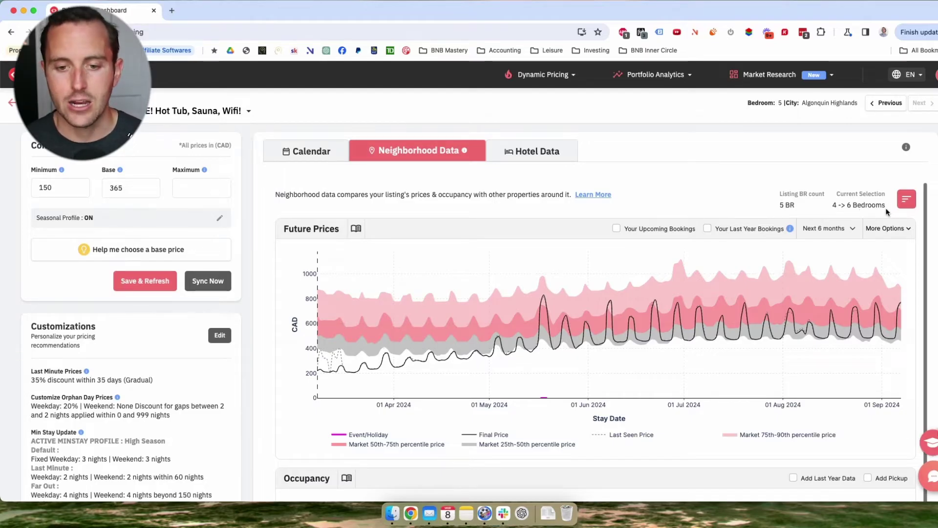
{"action": "scroll", "coordinate": [887, 212], "scroll_direction": "down", "scroll_amount": 6}
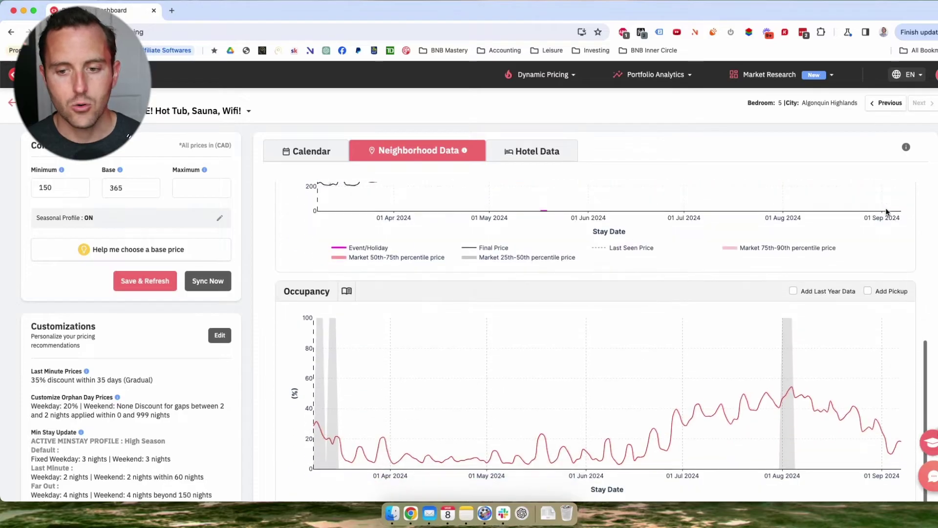
Compare the listing's nightly prices with the selected competitors in the Competitor Calendar from March through mid-June.
{"action": "scroll", "coordinate": [765, 261], "scroll_direction": "down", "scroll_amount": 10}
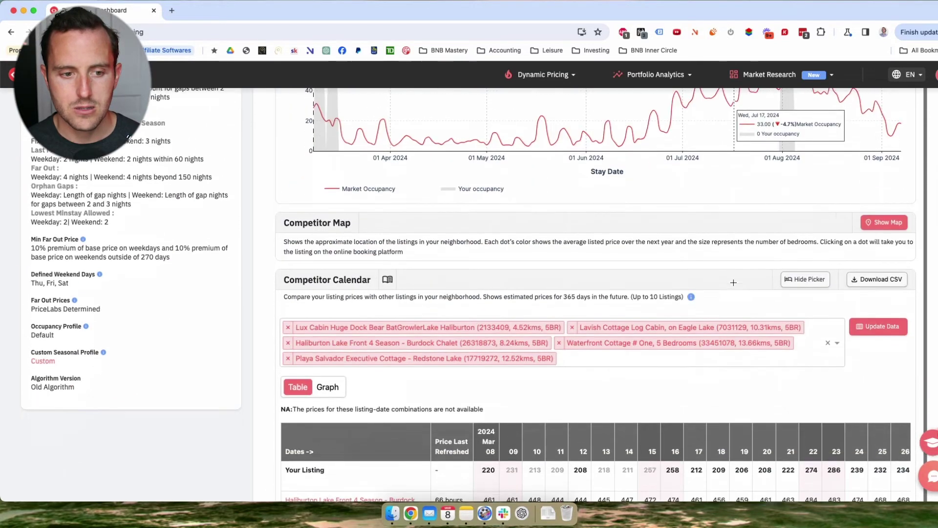
{"action": "scroll", "coordinate": [733, 283], "scroll_direction": "up", "scroll_amount": 3}
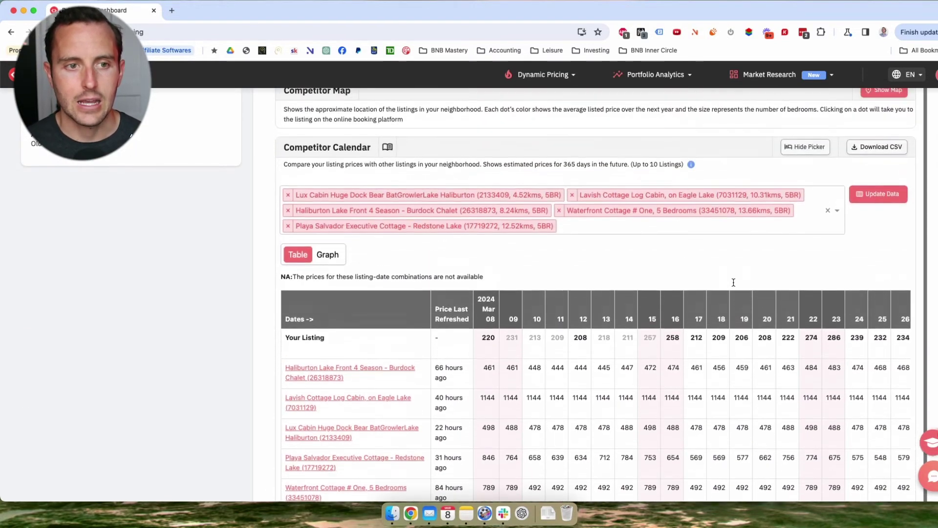
{"action": "scroll", "coordinate": [734, 282], "scroll_direction": "down", "scroll_amount": 2}
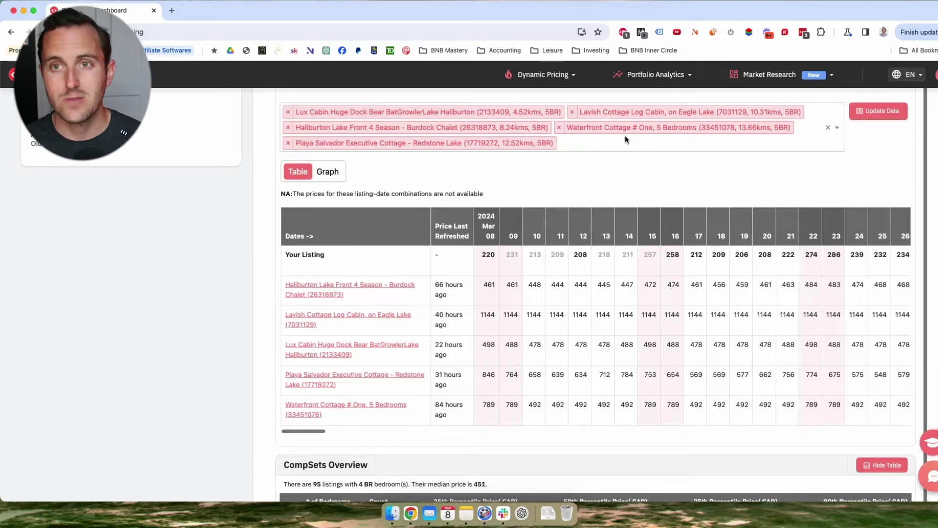
{"action": "scroll", "coordinate": [535, 299], "scroll_direction": "right", "scroll_amount": 2}
{"action": "scroll", "coordinate": [537, 299], "scroll_direction": "right", "scroll_amount": 2}
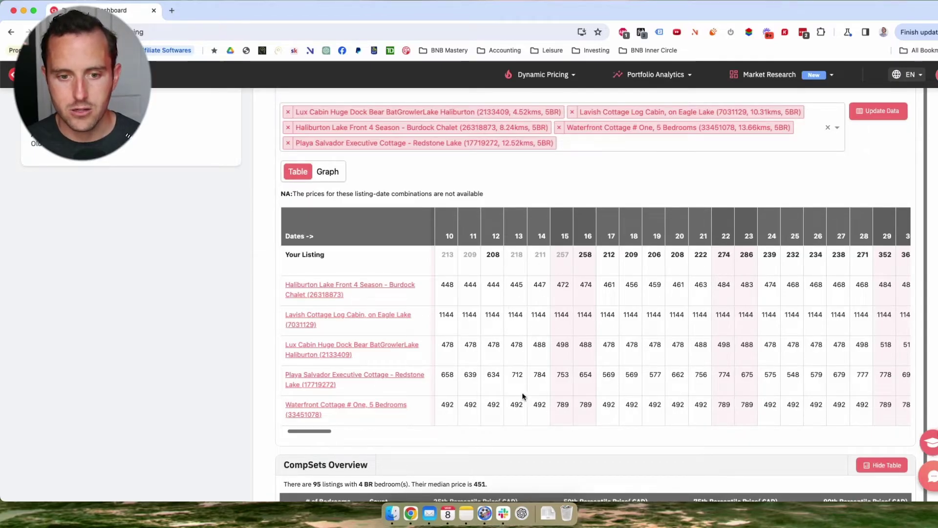
{"action": "scroll", "coordinate": [551, 385], "scroll_direction": "down", "scroll_amount": 1}
{"action": "scroll", "coordinate": [551, 385], "scroll_direction": "up", "scroll_amount": 2}
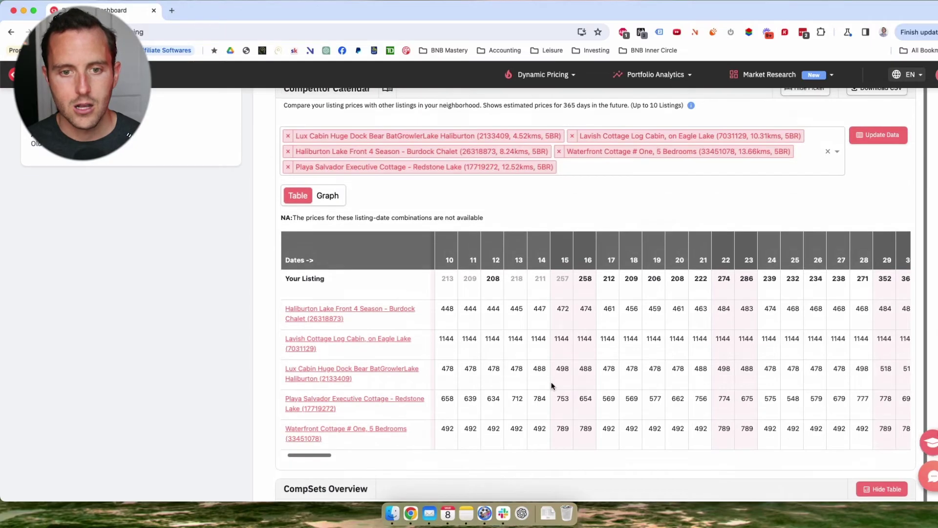
{"action": "scroll", "coordinate": [660, 332], "scroll_direction": "right", "scroll_amount": 10}
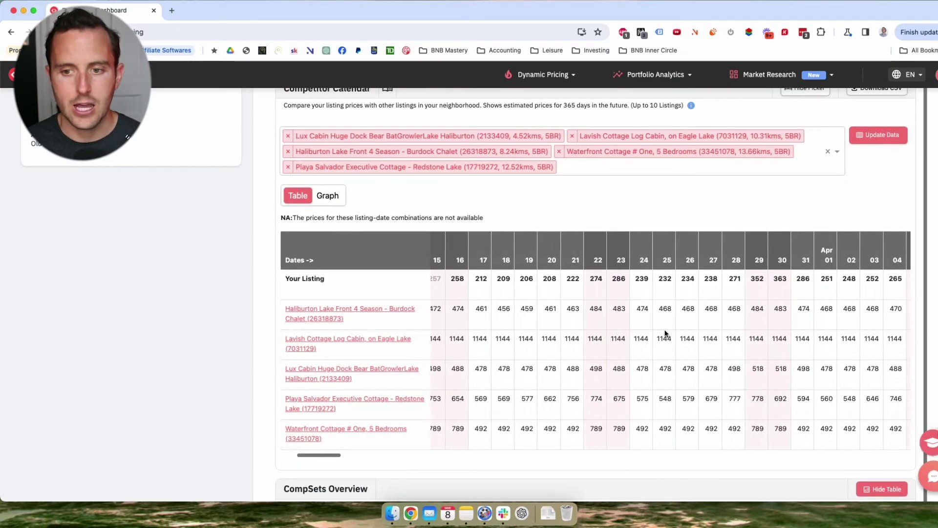
{"action": "scroll", "coordinate": [665, 333], "scroll_direction": "right", "scroll_amount": 14}
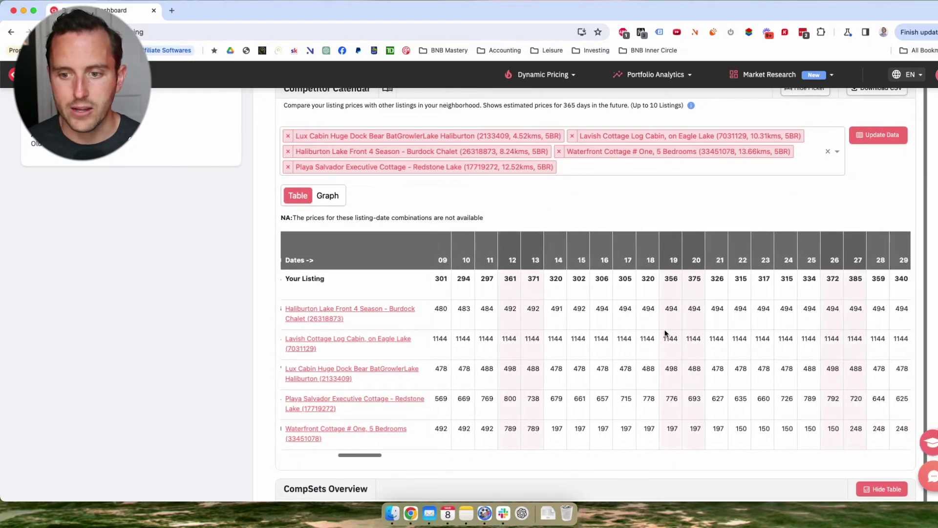
{"action": "scroll", "coordinate": [666, 333], "scroll_direction": "right", "scroll_amount": 13}
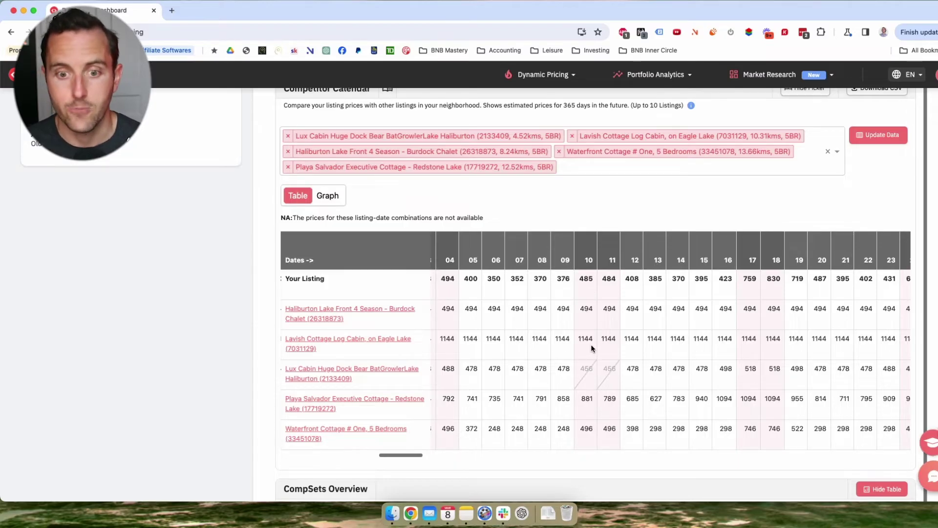
{"action": "scroll", "coordinate": [592, 348], "scroll_direction": "right", "scroll_amount": 8}
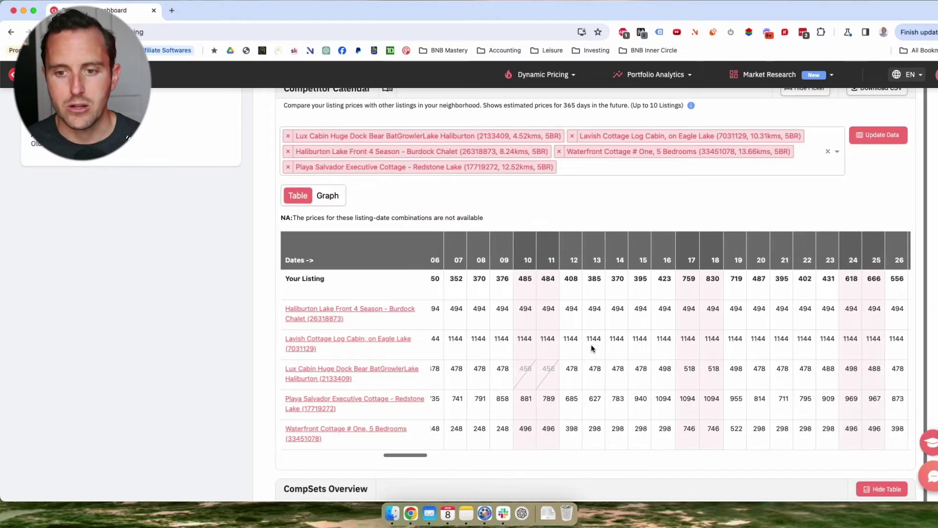
{"action": "scroll", "coordinate": [591, 347], "scroll_direction": "right", "scroll_amount": 10}
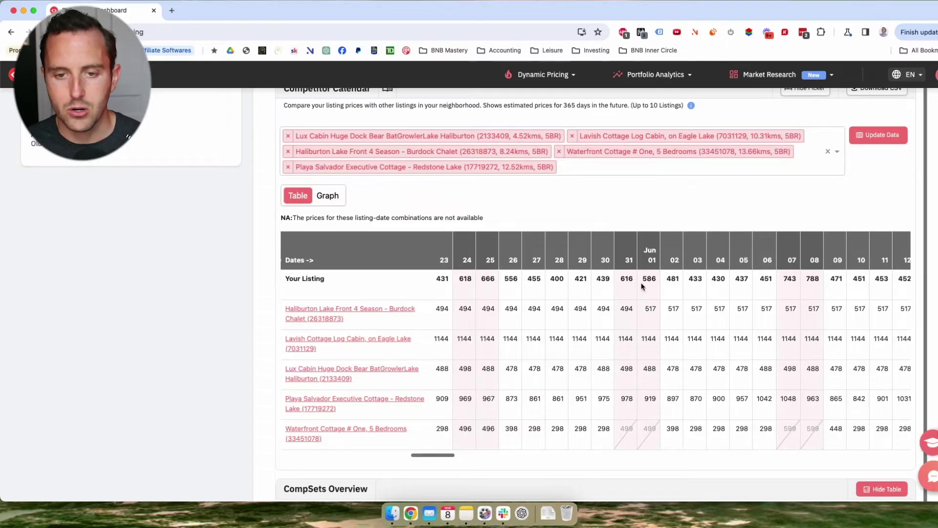
{"action": "scroll", "coordinate": [692, 343], "scroll_direction": "right", "scroll_amount": 4}
{"action": "scroll", "coordinate": [692, 342], "scroll_direction": "up", "scroll_amount": 2}
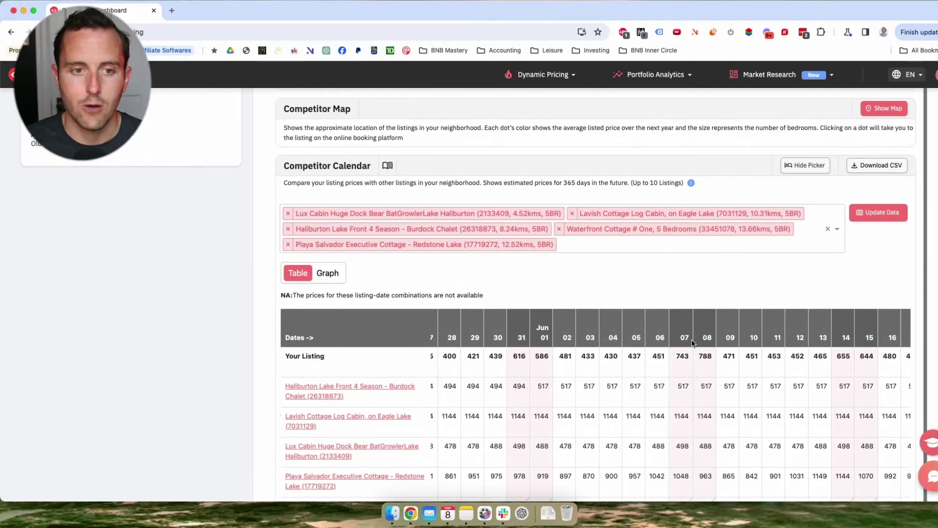
Open the listing's customizations for editing and review the minimum stay settings of the High Season profile.
{"action": "scroll", "coordinate": [691, 339], "scroll_direction": "up", "scroll_amount": 10}
{"action": "scroll", "coordinate": [108, 305], "scroll_direction": "up", "scroll_amount": 2}
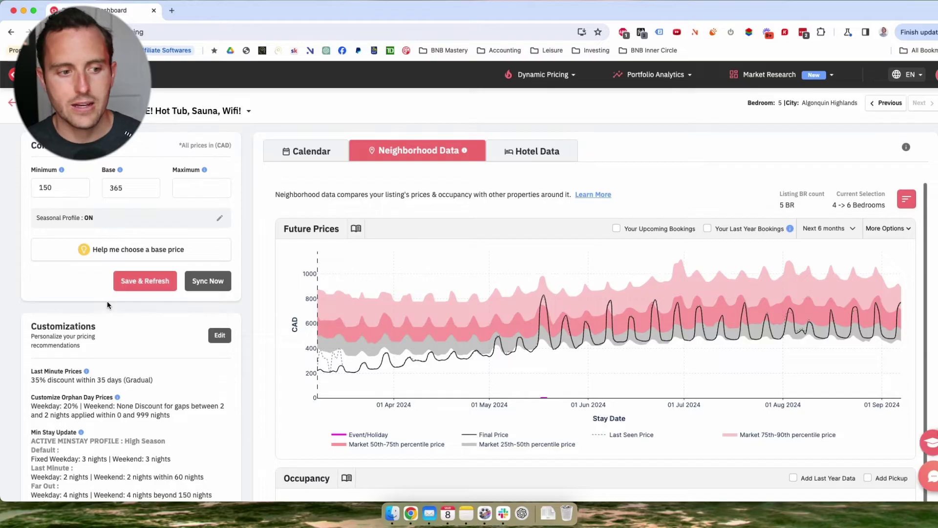
{"action": "left_click", "coordinate": [220, 336]}
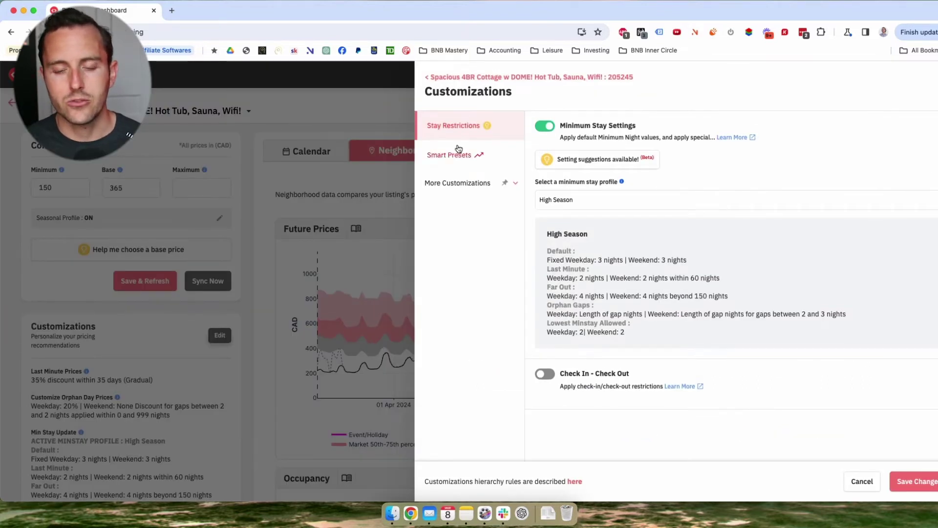
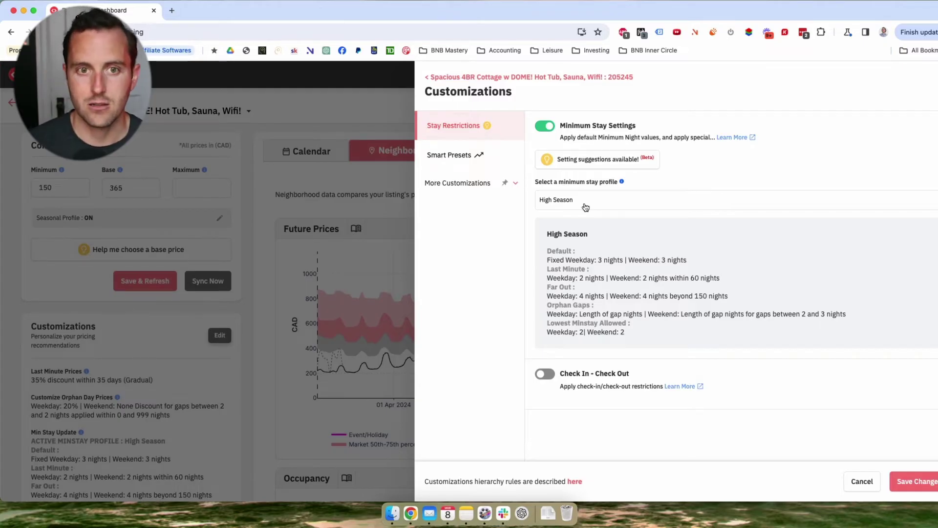
Review the Smart Presets, including the last-minute adjustment types, orphan day prices and the occupancy-based adjustments tip.
{"action": "left_click", "coordinate": [456, 155]}
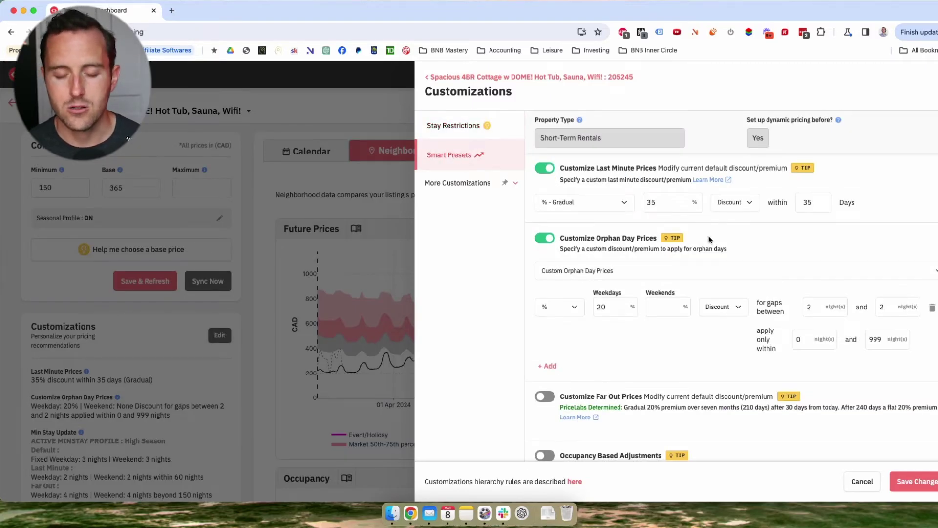
{"action": "scroll", "coordinate": [706, 240], "scroll_direction": "down", "scroll_amount": 5}
{"action": "scroll", "coordinate": [695, 263], "scroll_direction": "up", "scroll_amount": 5}
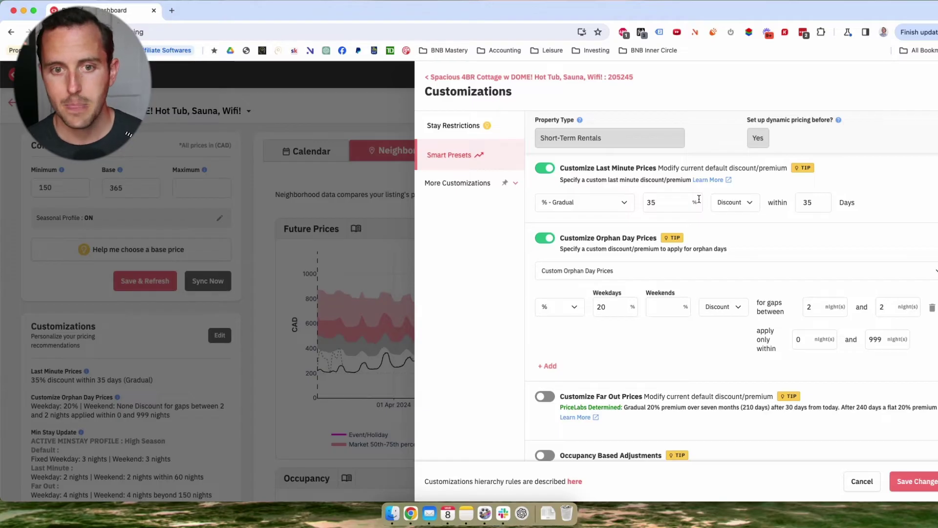
{"action": "left_click", "coordinate": [617, 207]}
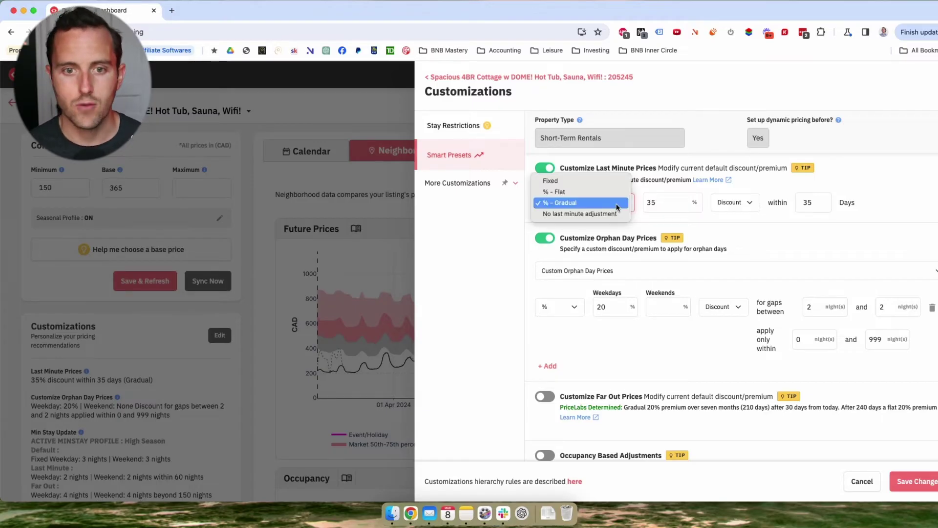
{"action": "left_click", "coordinate": [700, 217]}
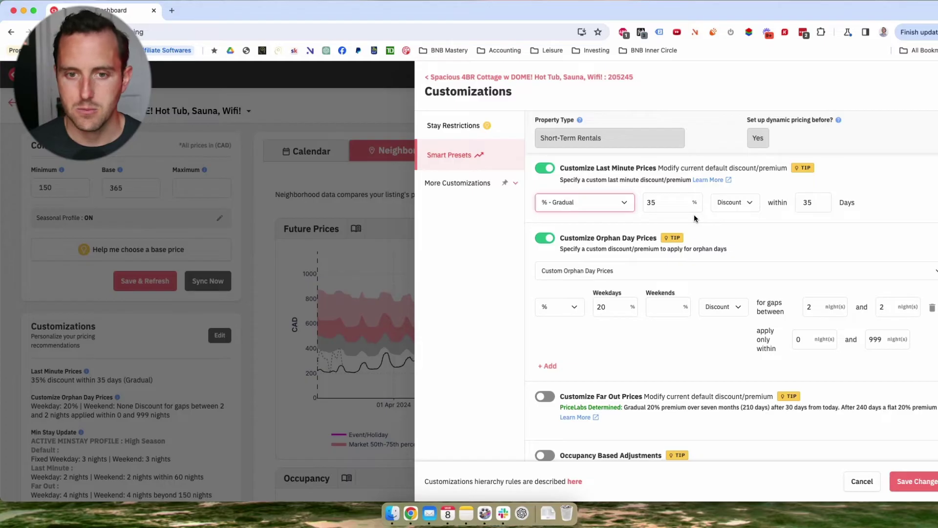
{"action": "scroll", "coordinate": [623, 247], "scroll_direction": "down", "scroll_amount": 2}
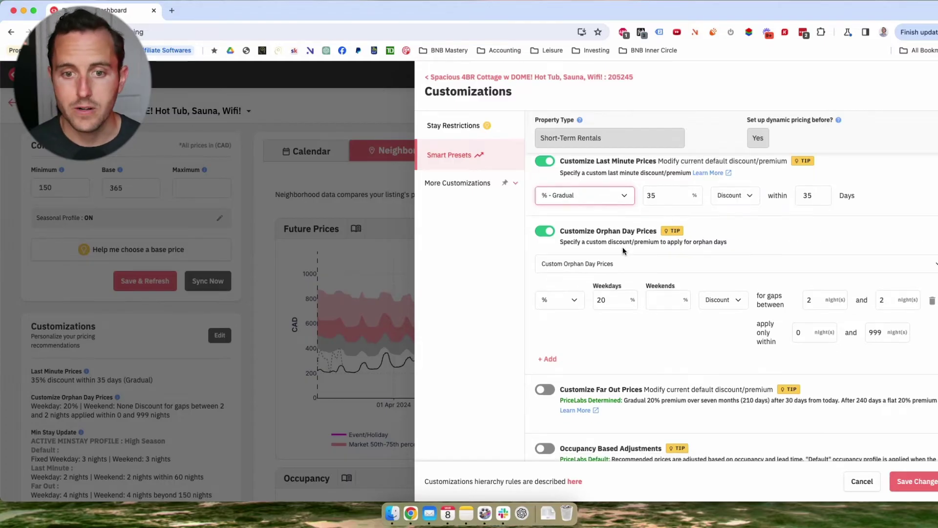
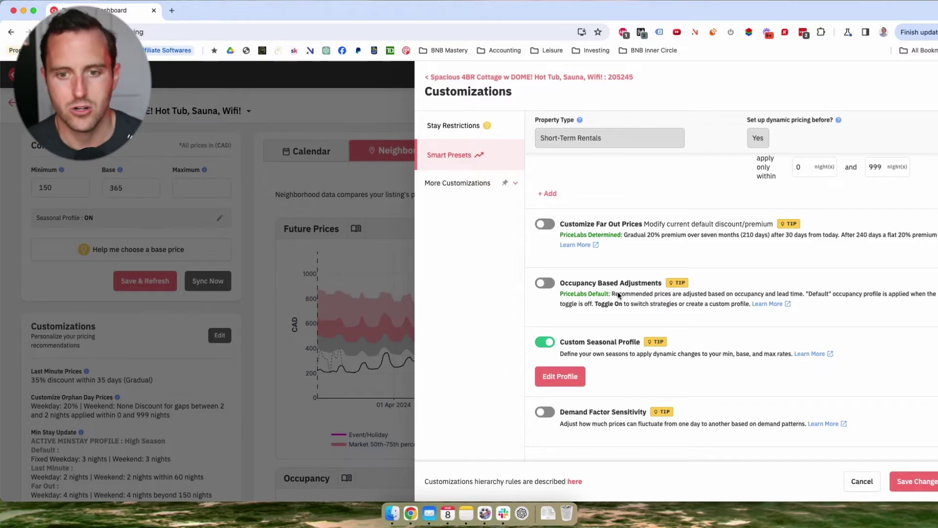
{"action": "mouse_move", "coordinate": [682, 285]}
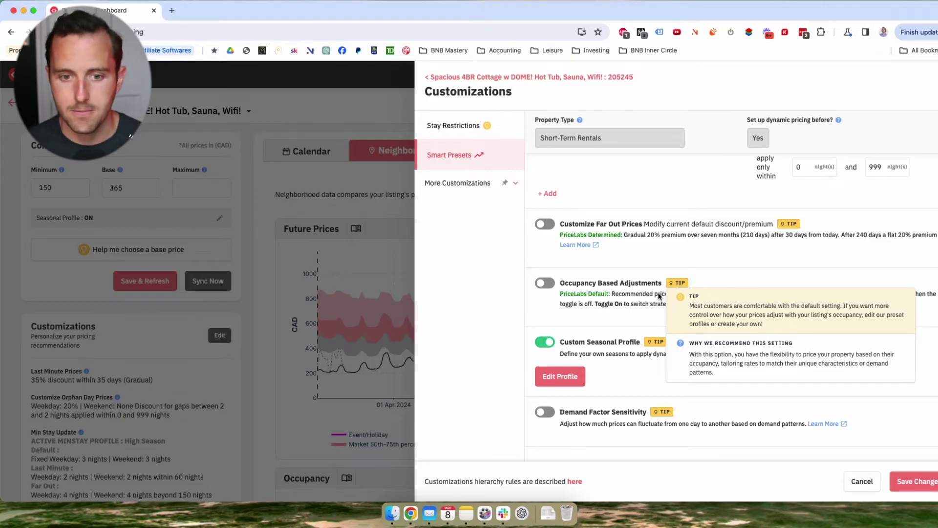
Try adding a Base Price field to the custom seasonal profile, then discard the profile and customization edits.
{"action": "left_click", "coordinate": [572, 380]}
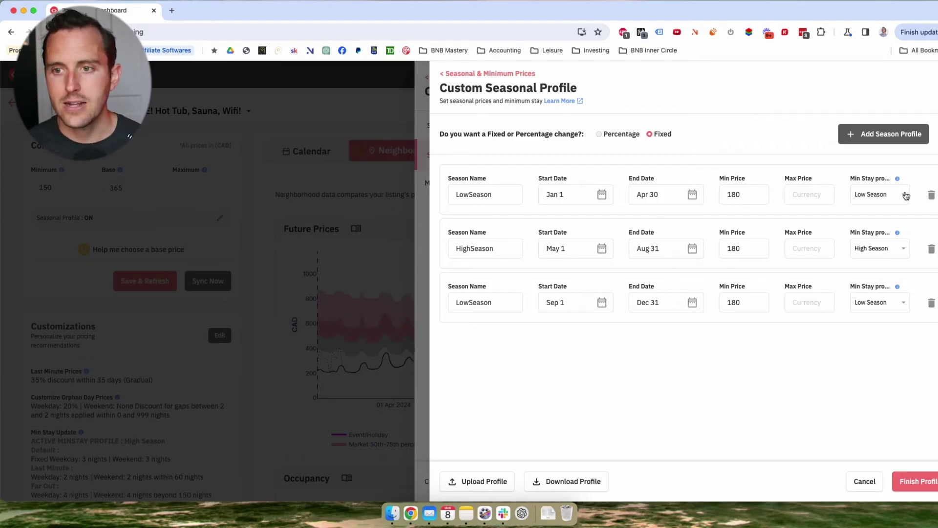
{"action": "left_click", "coordinate": [936, 136]}
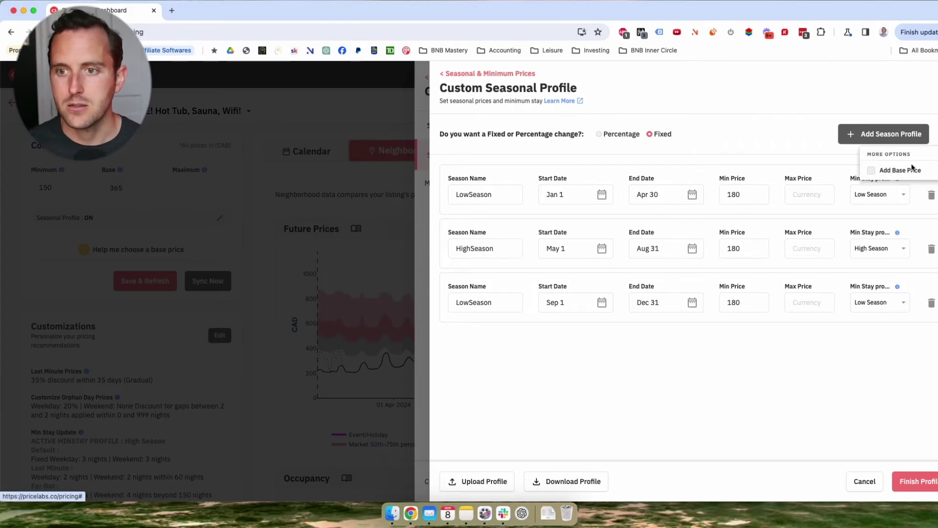
{"action": "left_click", "coordinate": [872, 171]}
{"action": "key", "text": "Return"}
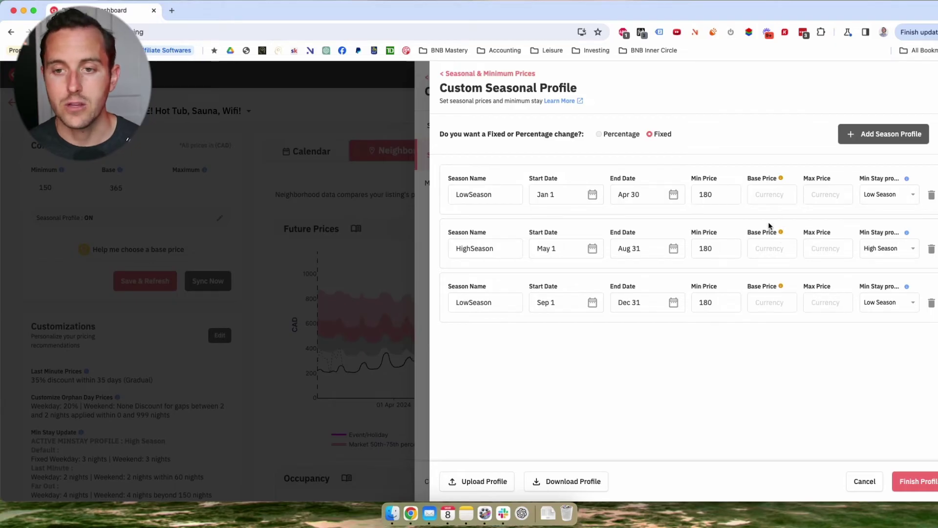
{"action": "left_click", "coordinate": [870, 482]}
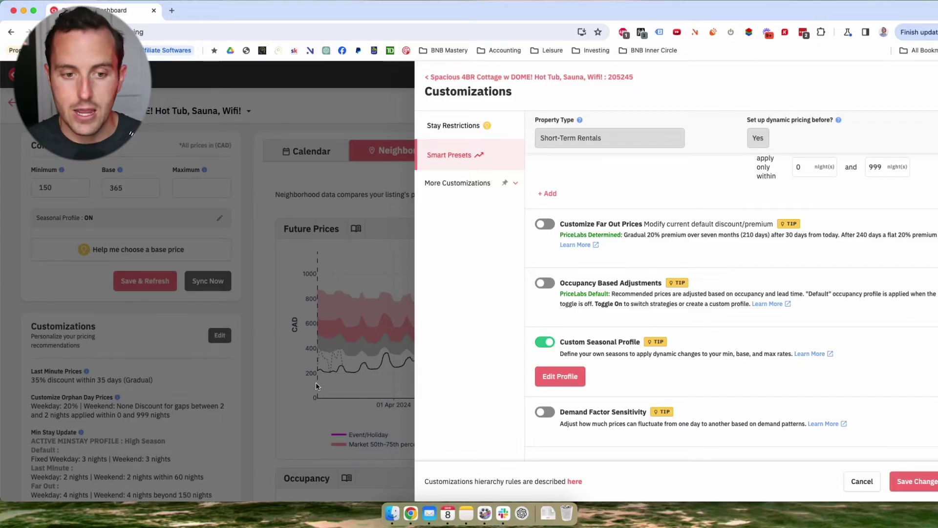
{"action": "left_click", "coordinate": [862, 482]}
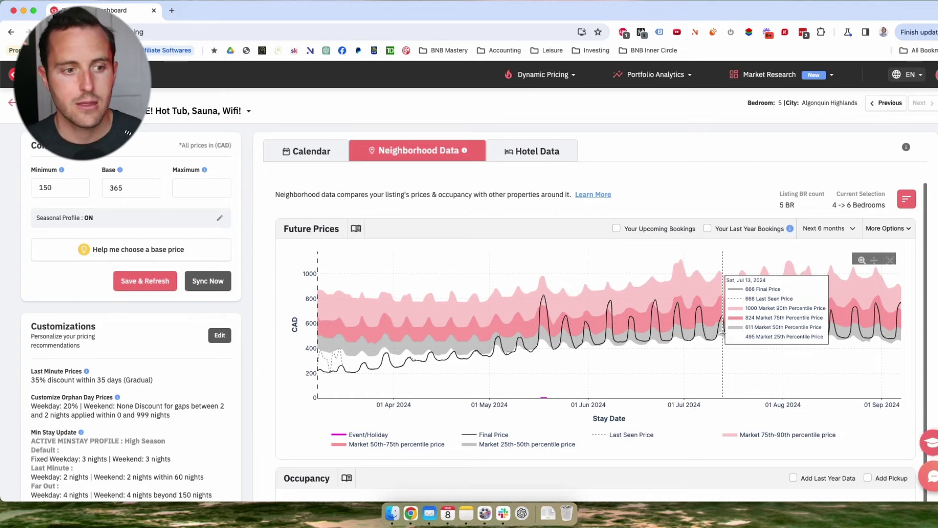
Open the listing's customizations and review the Smart Presets, including demand factor sensitivity, and the General last-minute and orphan day price settings.
{"action": "left_click", "coordinate": [220, 335]}
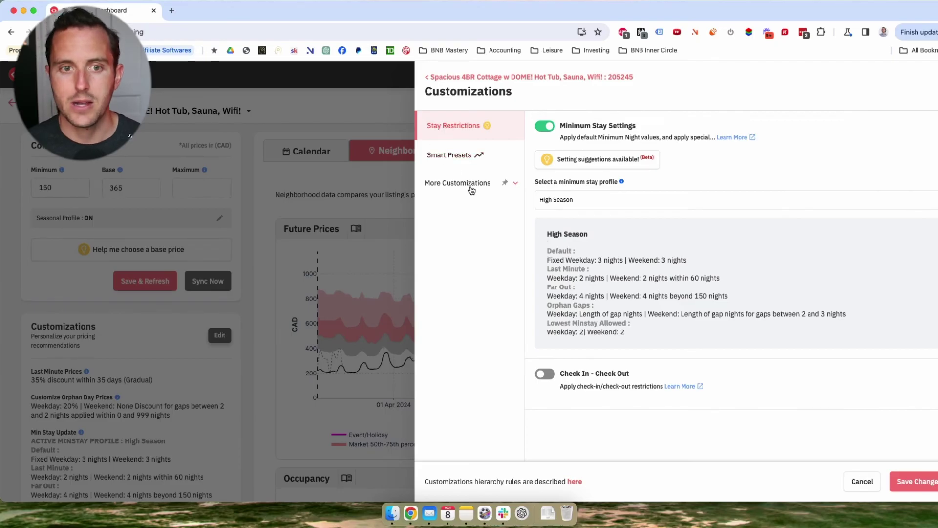
{"action": "left_click", "coordinate": [452, 156]}
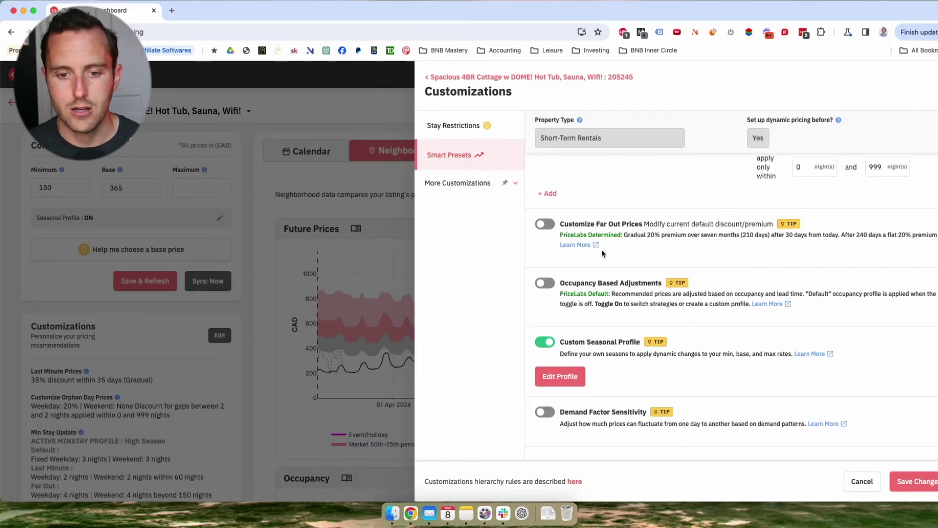
{"action": "scroll", "coordinate": [602, 250], "scroll_direction": "down", "scroll_amount": 2}
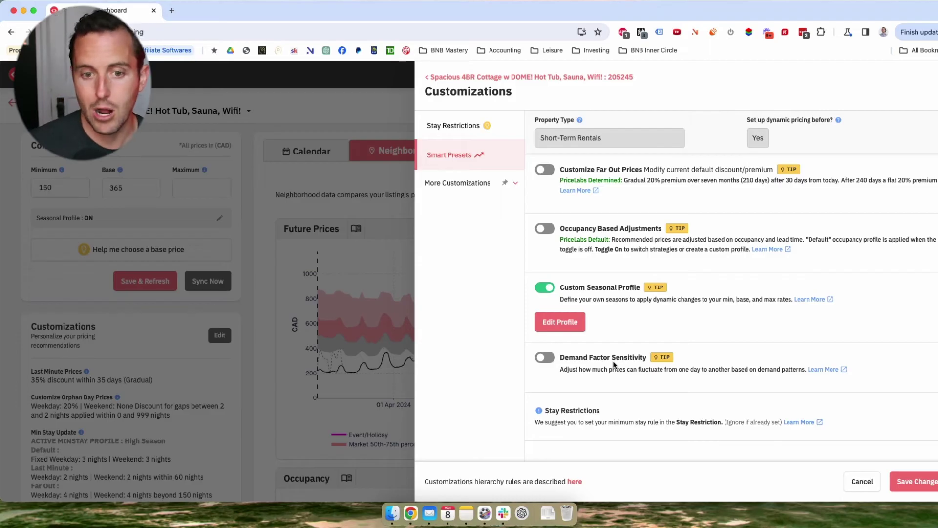
{"action": "left_click", "coordinate": [466, 182]}
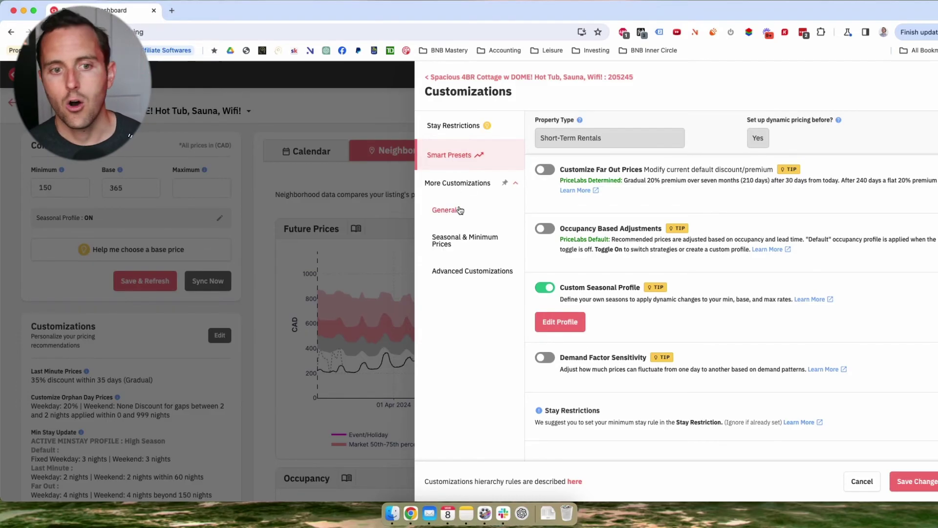
{"action": "left_click", "coordinate": [458, 210]}
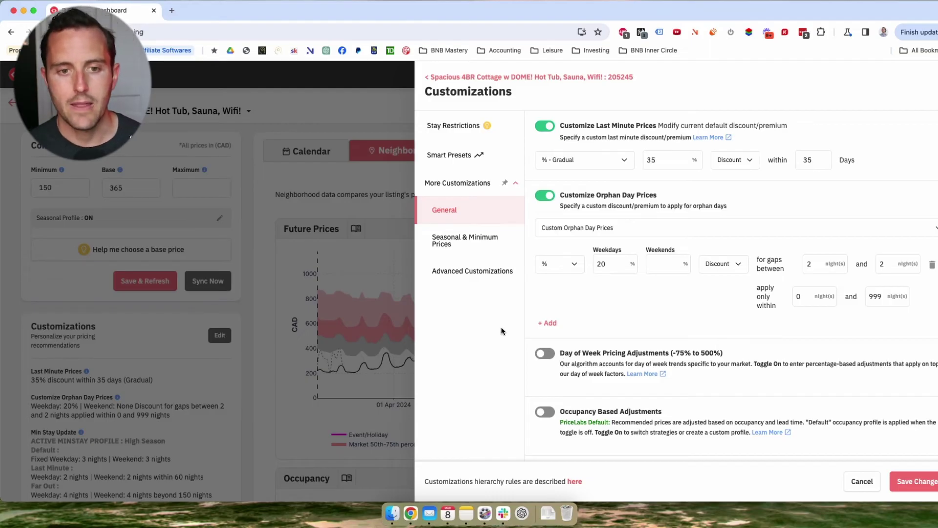
Try adding the Base Price field to the custom seasonal profile in Seasonal & Minimum Prices, and leave the profile without finishing it.
{"action": "left_click", "coordinate": [464, 240]}
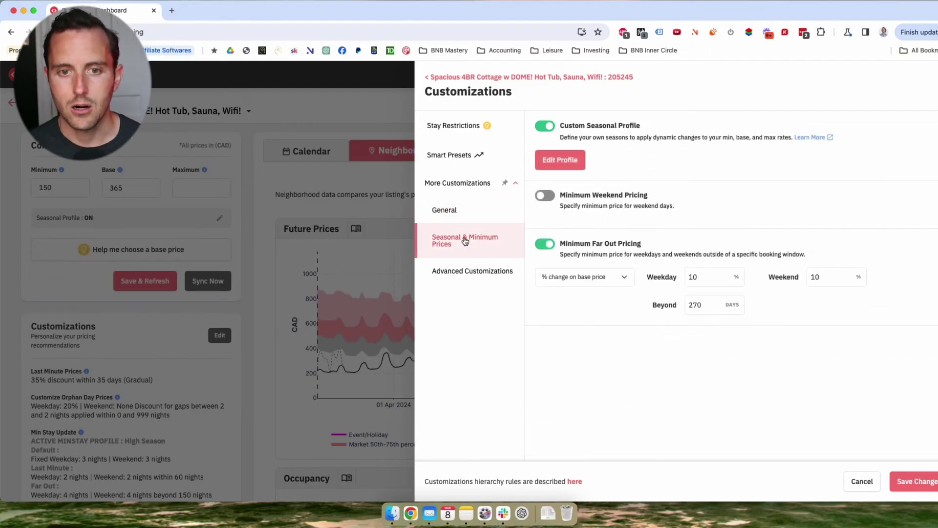
{"action": "left_click", "coordinate": [557, 161]}
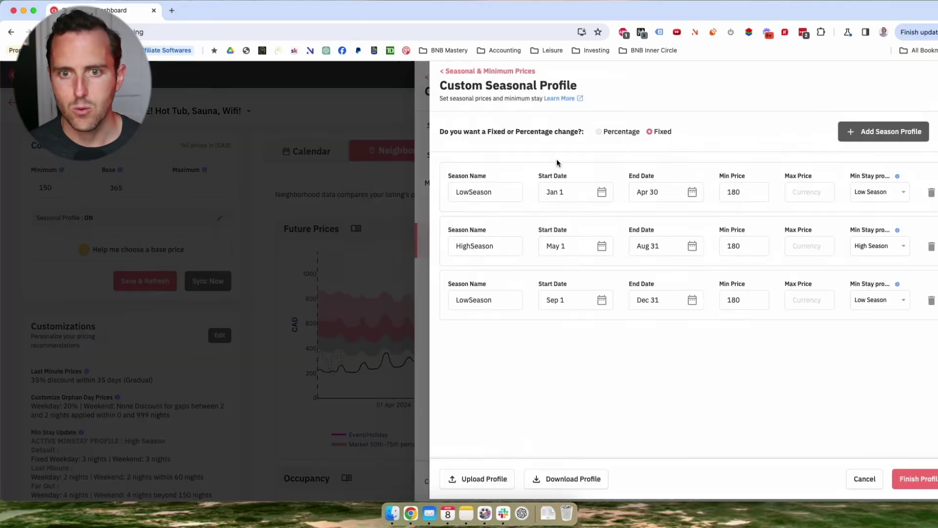
{"action": "left_click", "coordinate": [936, 134]}
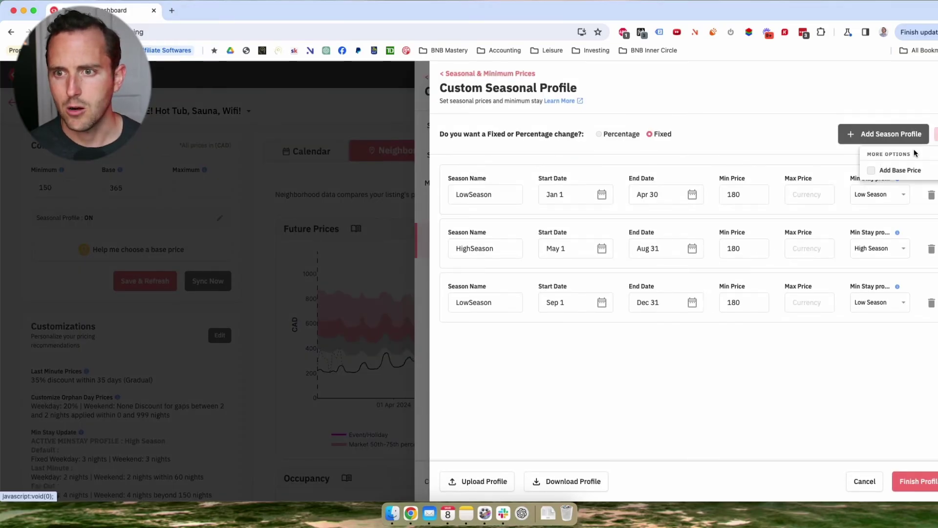
{"action": "left_click", "coordinate": [898, 170]}
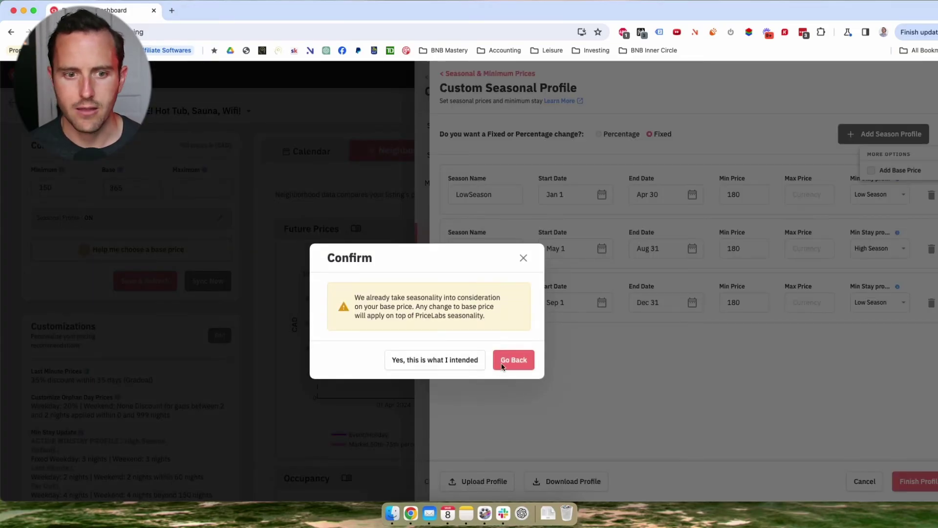
{"action": "left_click", "coordinate": [447, 365]}
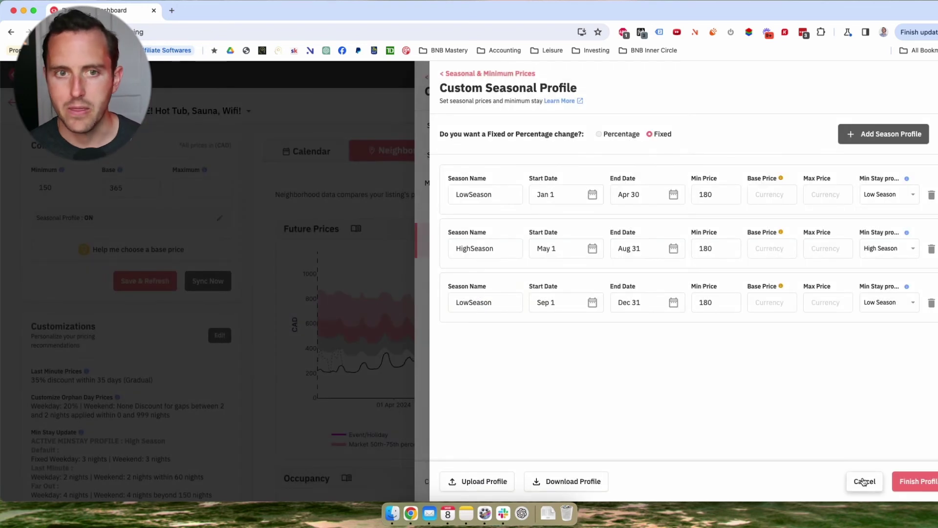
{"action": "left_click", "coordinate": [428, 255]}
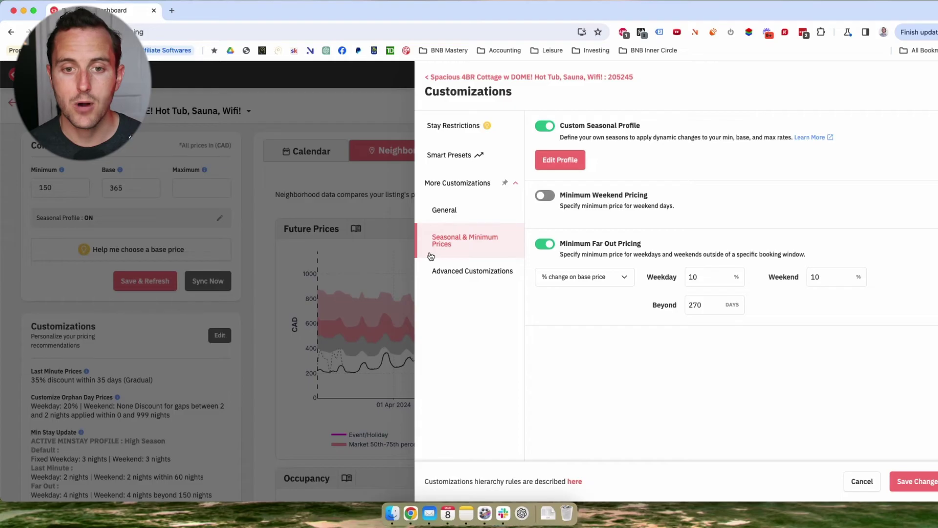
Review the Advanced Customizations, from weekend days and pricing offset to rounding and smoothing, and return to the Future Prices chart without saving.
{"action": "left_click", "coordinate": [498, 271]}
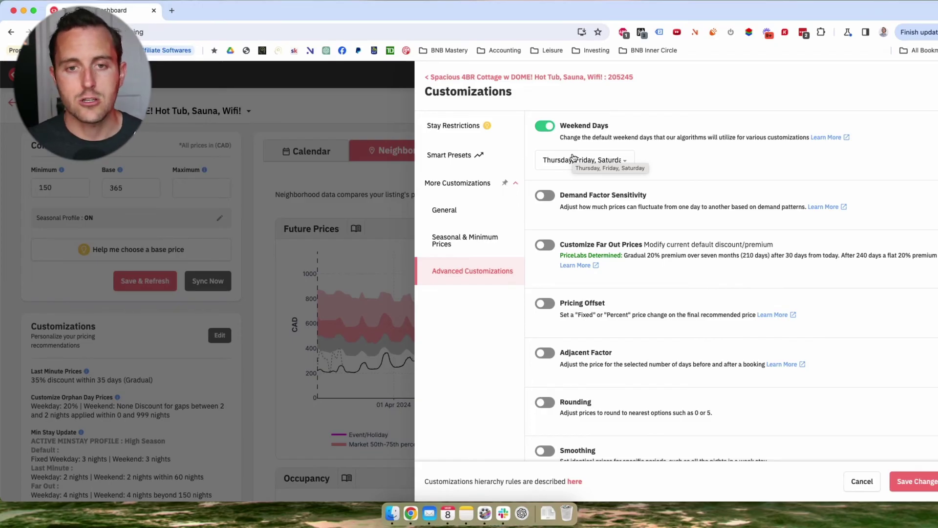
{"action": "scroll", "coordinate": [573, 157], "scroll_direction": "down", "scroll_amount": 1}
{"action": "scroll", "coordinate": [574, 157], "scroll_direction": "up", "scroll_amount": 1}
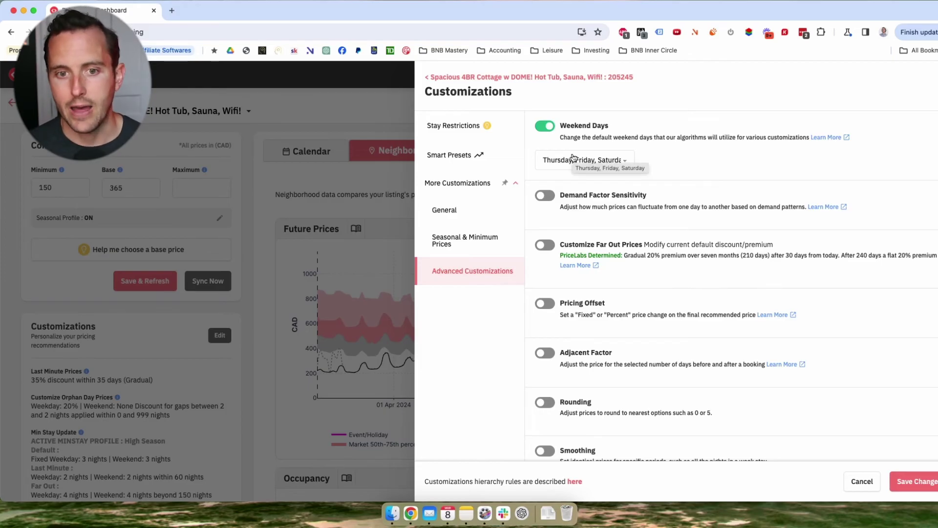
{"action": "scroll", "coordinate": [637, 346], "scroll_direction": "down", "scroll_amount": 1}
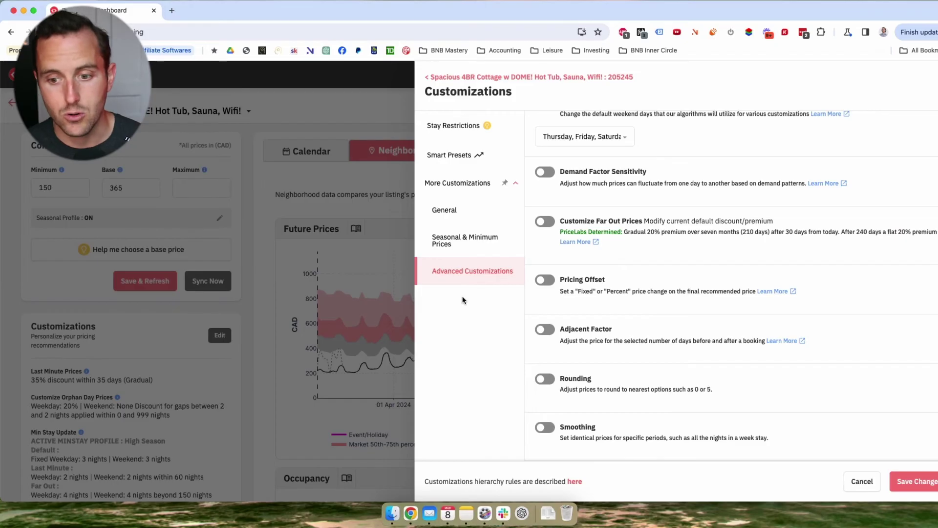
{"action": "left_click", "coordinate": [862, 482]}
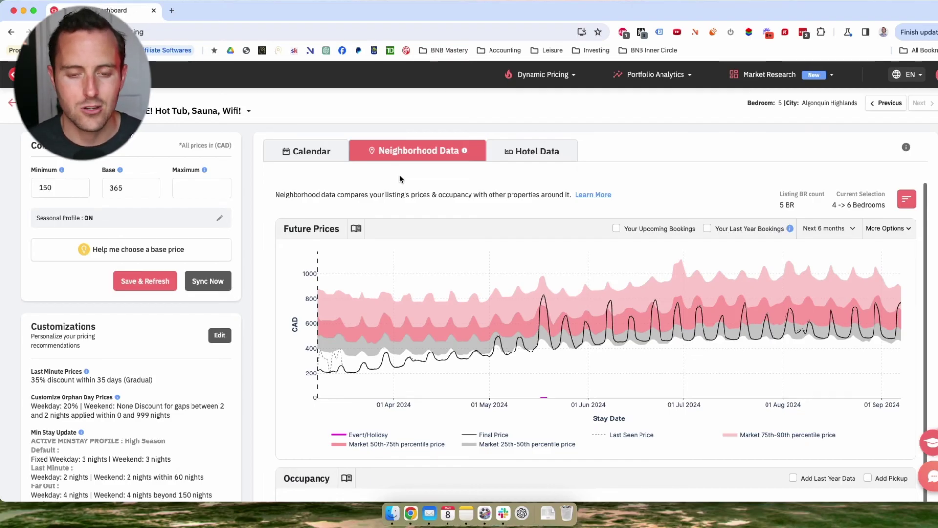
{"action": "mouse_move", "coordinate": [445, 328]}
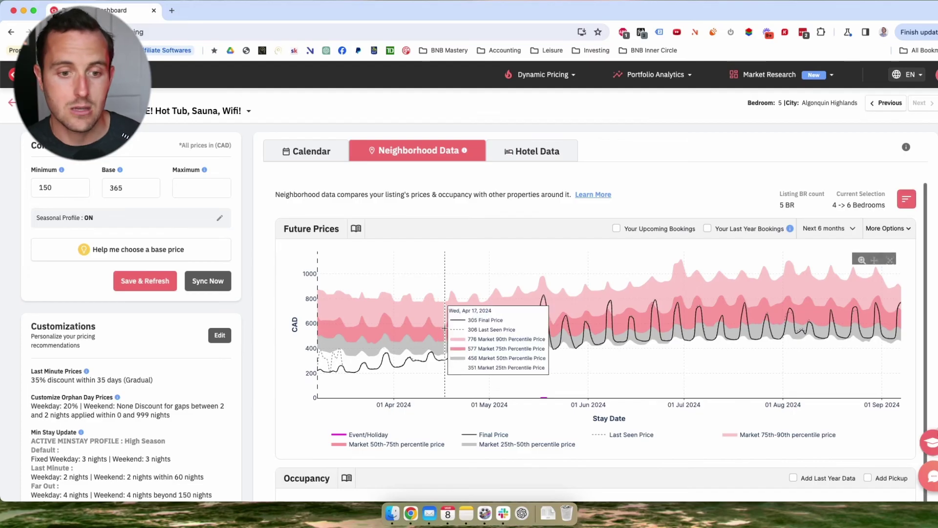